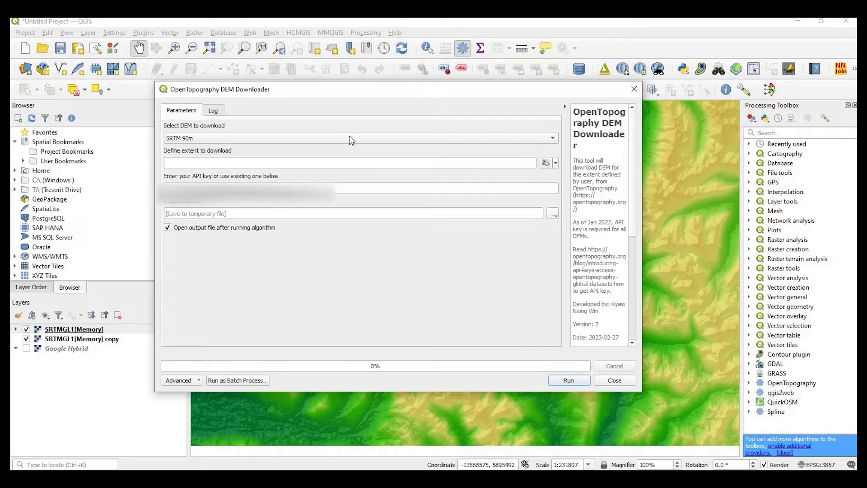
Leave the DEM downloader and reset to an untitled project containing just the Google Hybrid basemap.
{"action": "key", "text": "alt+Tab"}
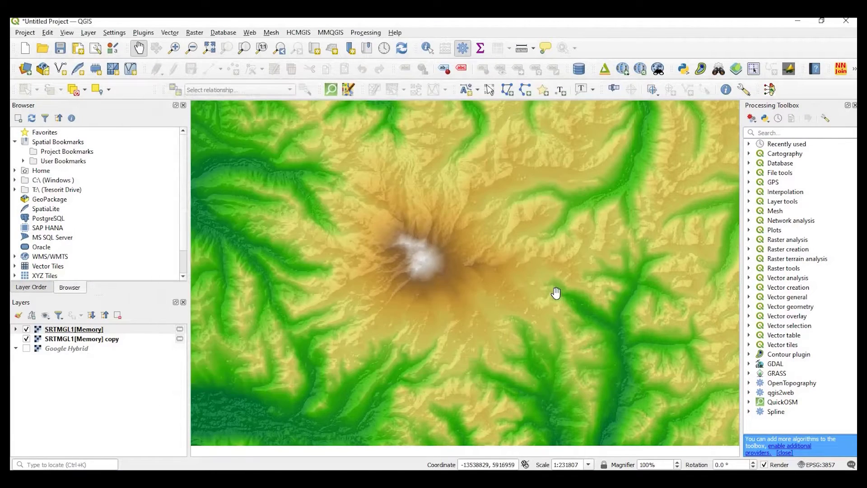
{"action": "left_click_drag", "start_coordinate": [557, 292], "coordinate": [561, 313]}
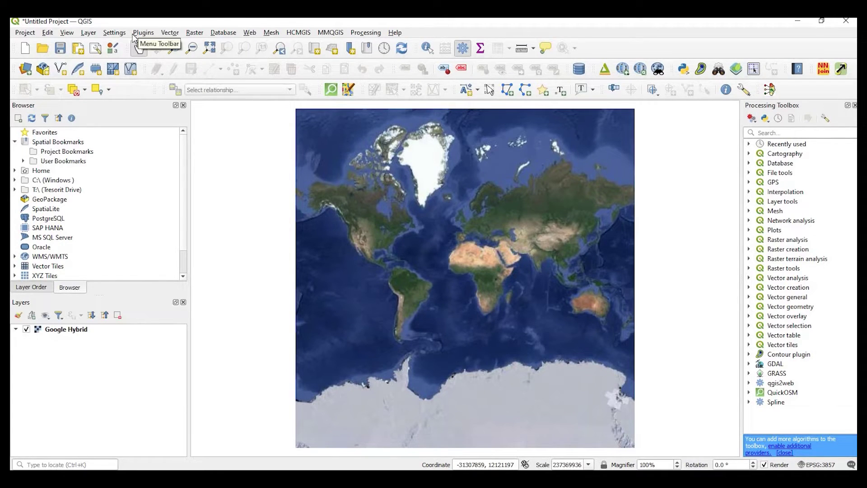
Search the plugin manager for 'opento' and select the OpenTopography DEM Downloader plugin.
{"action": "left_click", "coordinate": [138, 34]}
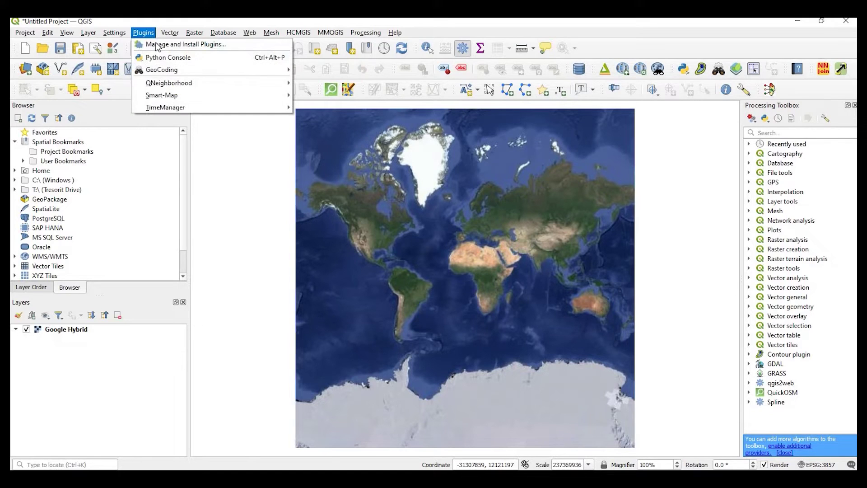
{"action": "left_click", "coordinate": [158, 46]}
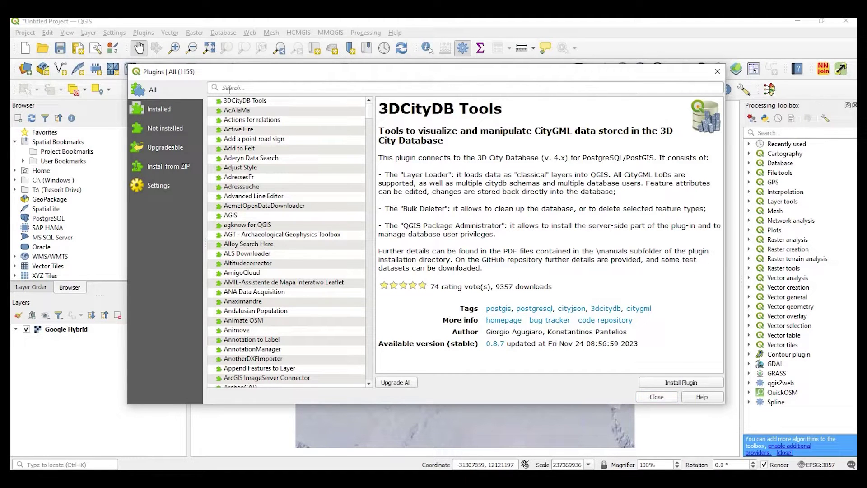
{"action": "left_click", "coordinate": [209, 92]}
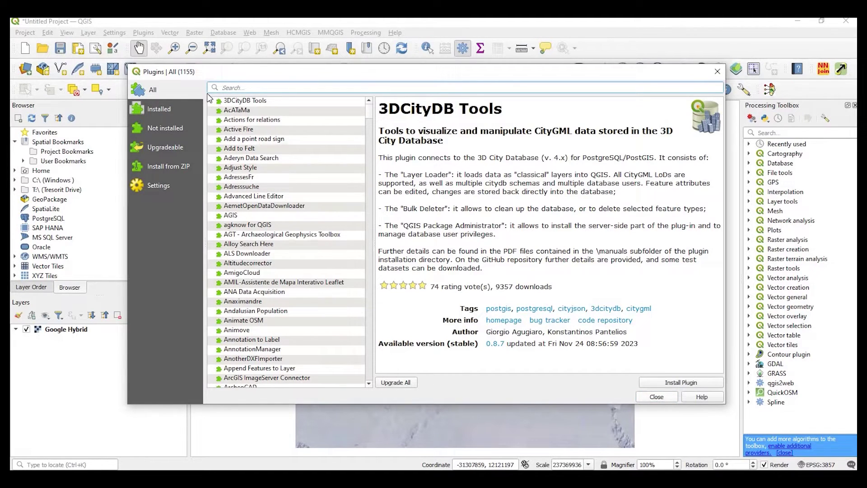
{"action": "type", "text": "opento"}
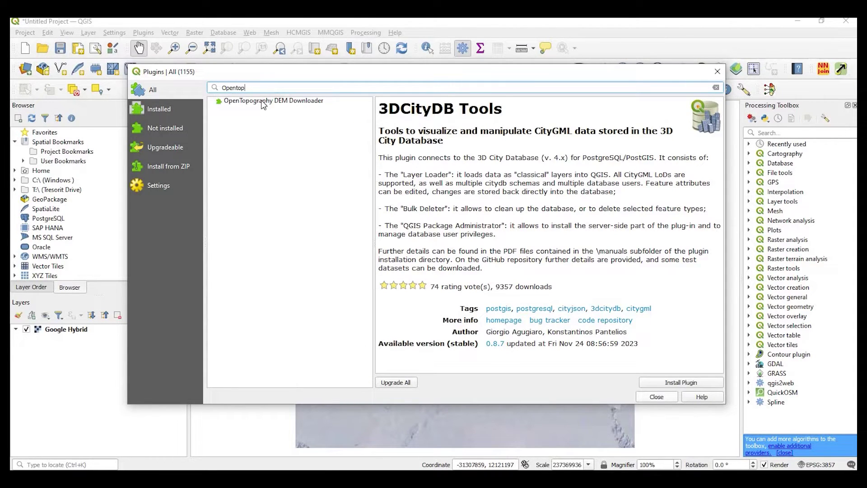
{"action": "left_click", "coordinate": [369, 105]}
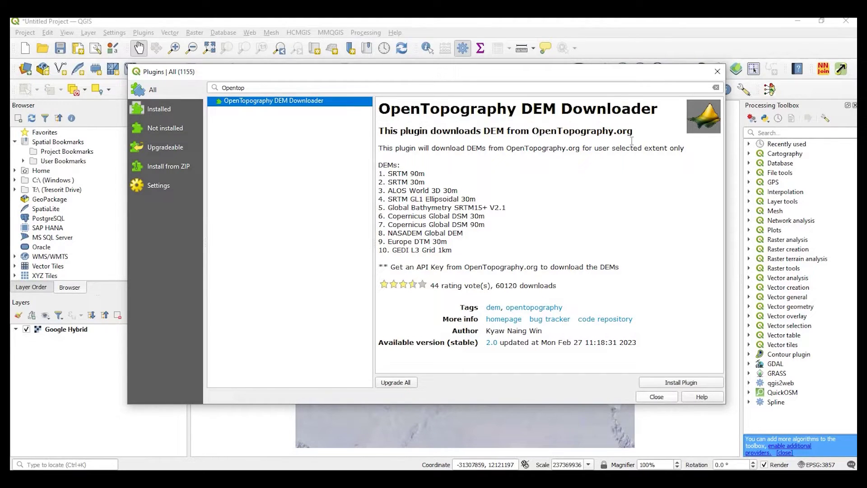
Review the plugin's OpenTopography.org API key requirement, then close the plugin manager.
{"action": "left_click_drag", "start_coordinate": [532, 131], "coordinate": [634, 131]}
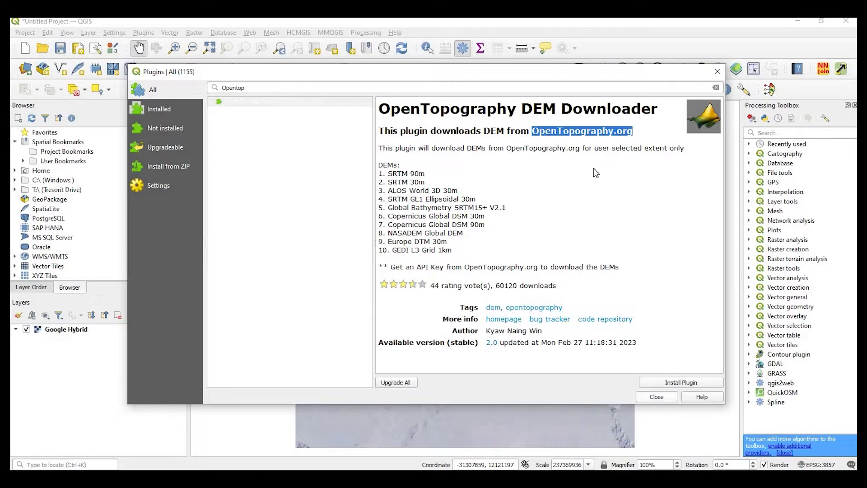
{"action": "left_click", "coordinate": [464, 285]}
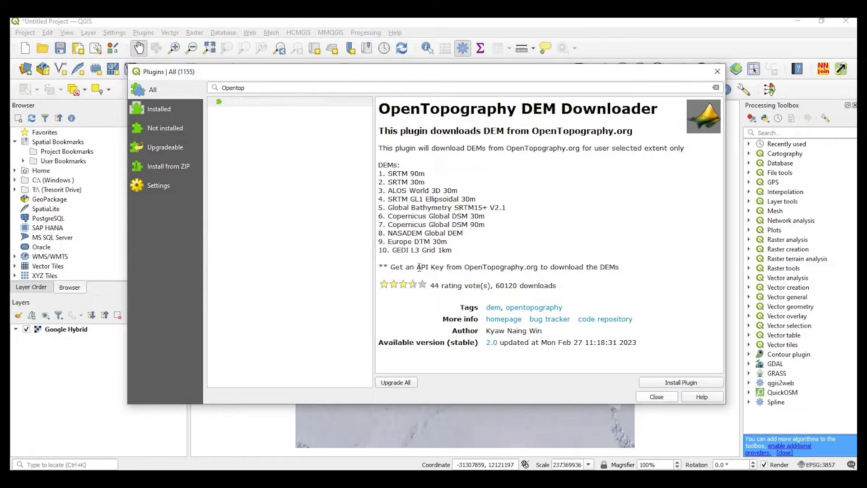
{"action": "left_click_drag", "start_coordinate": [417, 267], "coordinate": [531, 268]}
{"action": "left_click", "coordinate": [544, 283]}
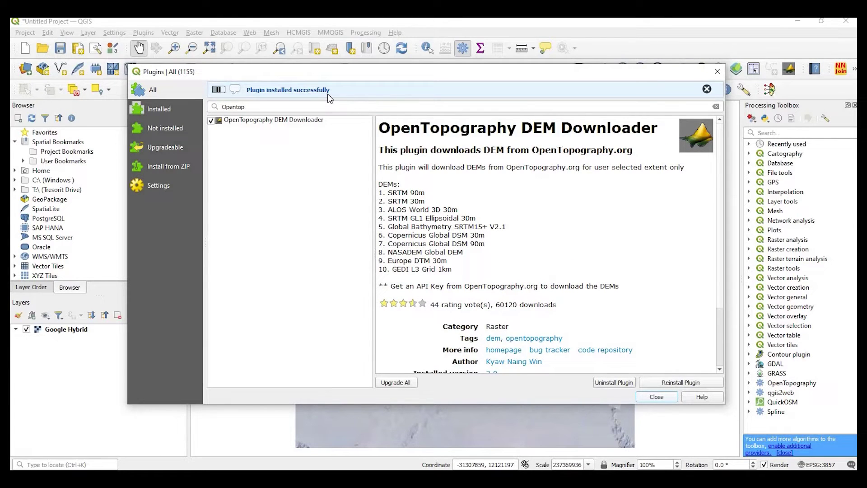
{"action": "left_click", "coordinate": [663, 395]}
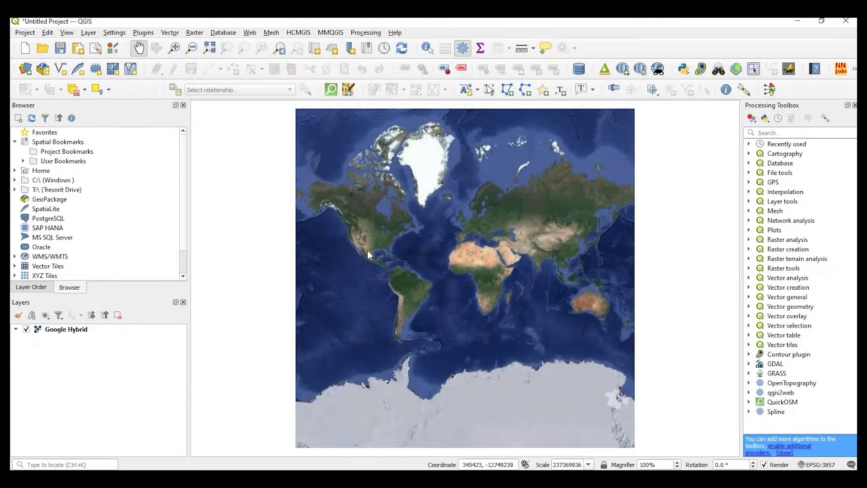
Log in through opentopography.org's Request an API Key page to view the API key, then return to QGIS.
{"action": "key", "text": "alt+Tab"}
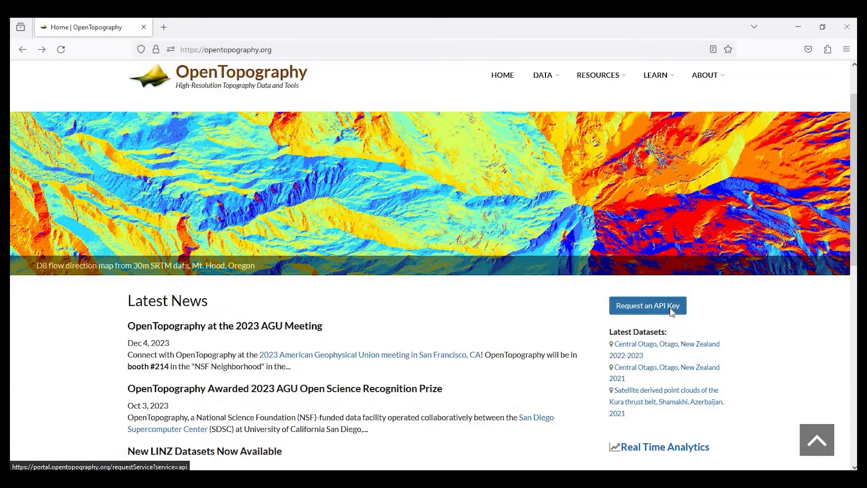
{"action": "left_click", "coordinate": [670, 308]}
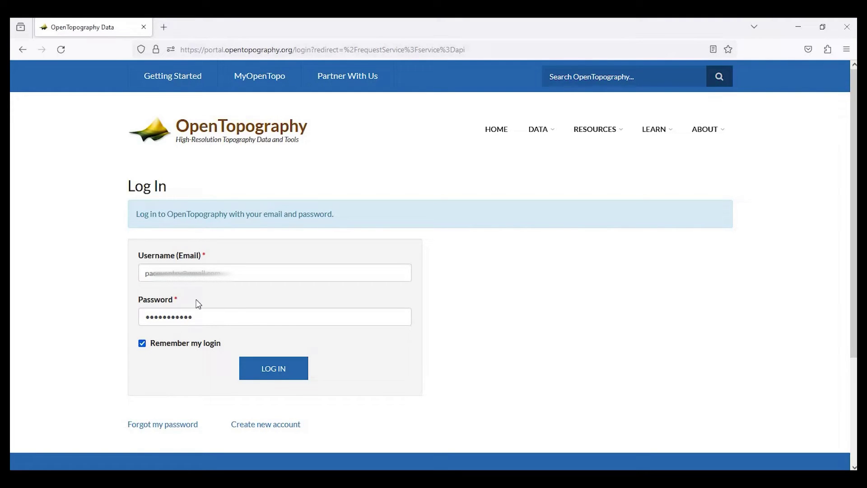
{"action": "left_click", "coordinate": [277, 374]}
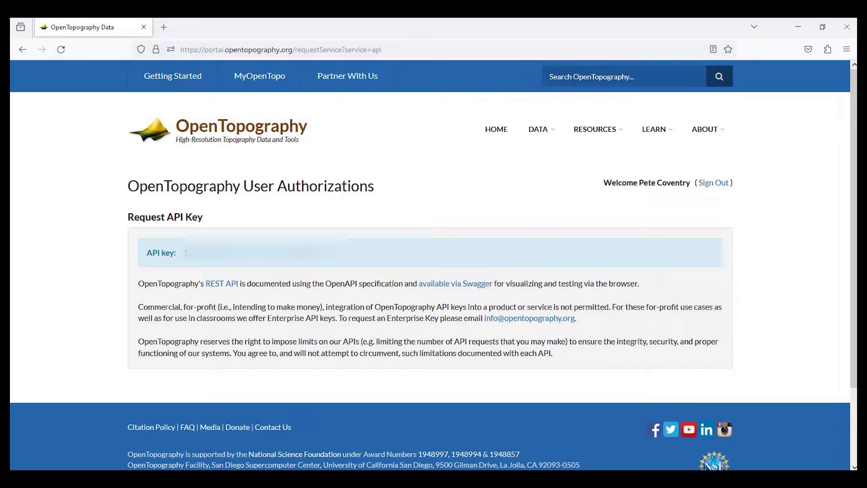
{"action": "key", "text": "alt+Tab"}
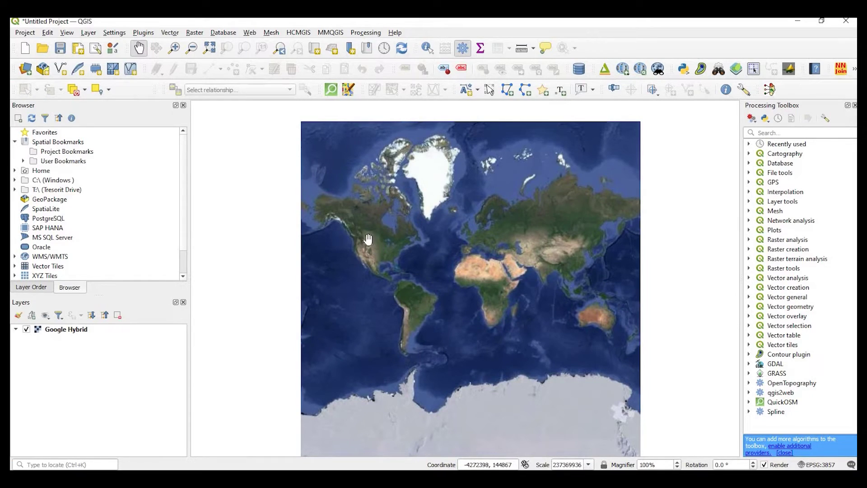
Zoom and pan from the world view onto Mount Rainier's summit at about 1:231807.
{"action": "scroll", "coordinate": [323, 252], "scroll_direction": "up", "scroll_amount": 3}
{"action": "left_click_drag", "start_coordinate": [307, 255], "coordinate": [419, 272]}
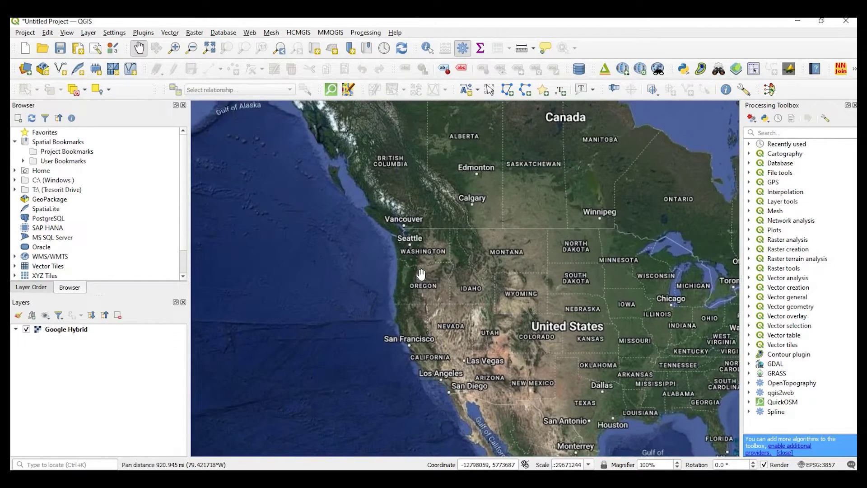
{"action": "scroll", "coordinate": [423, 279], "scroll_direction": "up", "scroll_amount": 5}
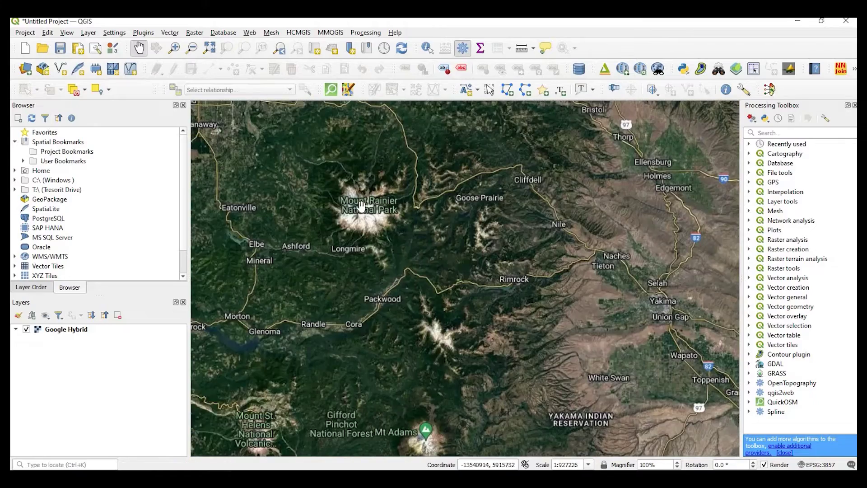
{"action": "scroll", "coordinate": [362, 206], "scroll_direction": "up", "scroll_amount": 1}
{"action": "left_click_drag", "start_coordinate": [366, 186], "coordinate": [448, 260]}
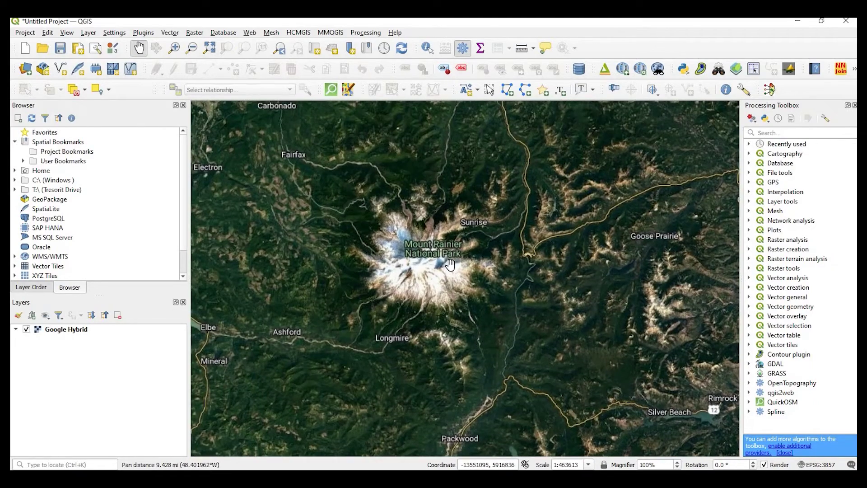
{"action": "scroll", "coordinate": [407, 257], "scroll_direction": "up", "scroll_amount": 1}
{"action": "left_click_drag", "start_coordinate": [384, 266], "coordinate": [442, 256]}
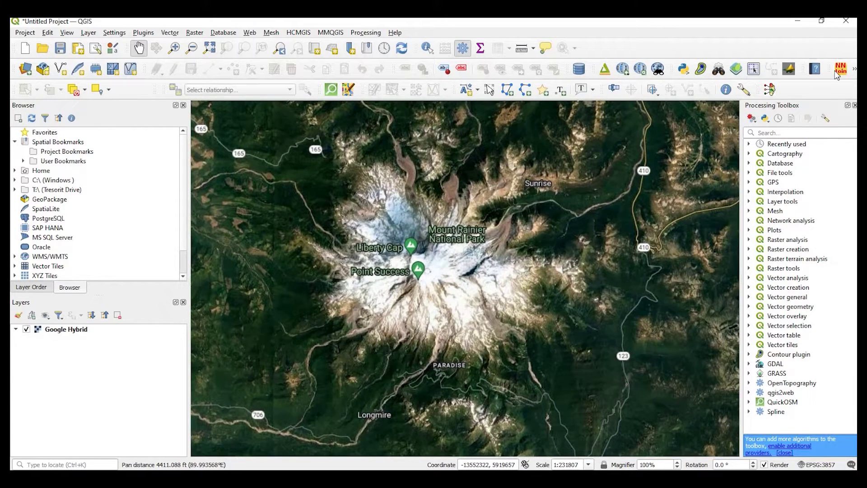
Open the OpenTopography DEM Downloader, choose SRTM 30m, and expand the extent options.
{"action": "left_click", "coordinate": [790, 68]}
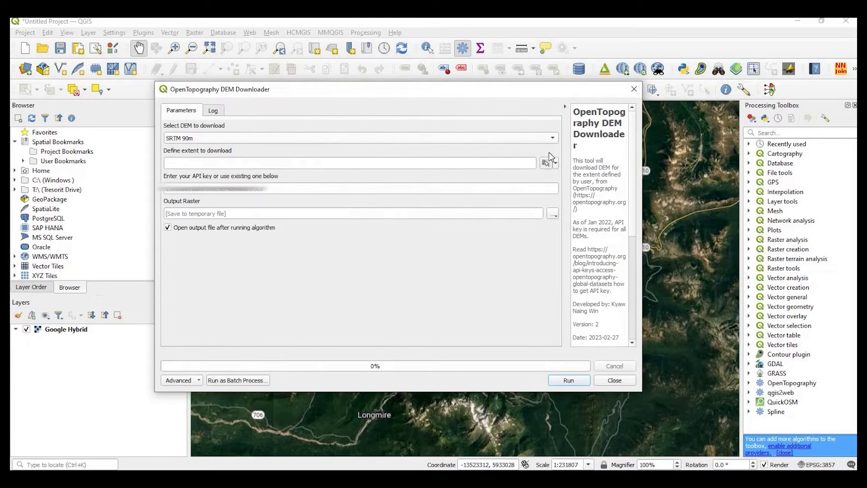
{"action": "left_click", "coordinate": [228, 138]}
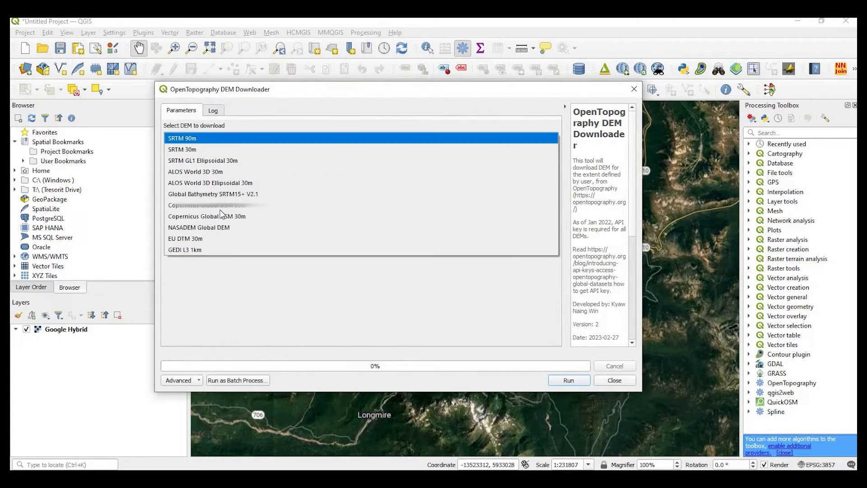
{"action": "key", "text": "Down"}
{"action": "key", "text": "Down"}
{"action": "key", "text": "Down"}
{"action": "key", "text": "Down"}
{"action": "key", "text": "Down"}
{"action": "key", "text": "Down"}
{"action": "key", "text": "Down"}
{"action": "key", "text": "Down"}
{"action": "key", "text": "Down"}
{"action": "key", "text": "Down"}
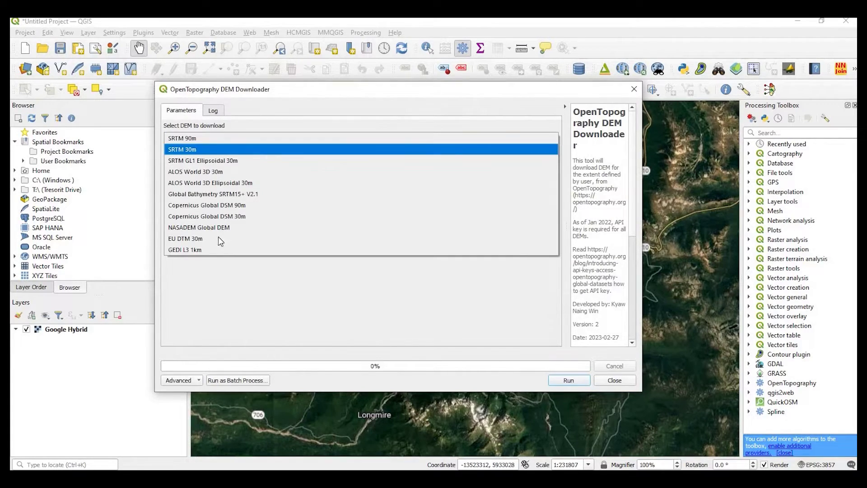
{"action": "left_click", "coordinate": [182, 150]}
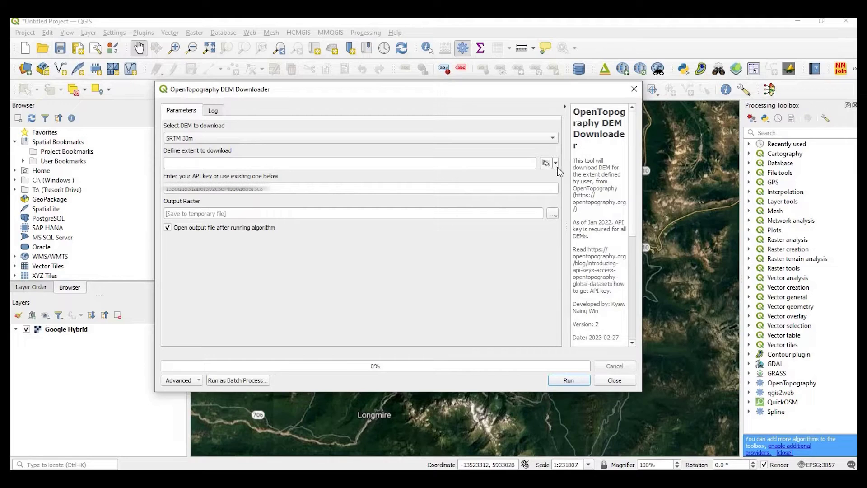
{"action": "left_click", "coordinate": [556, 163]}
{"action": "mouse_move", "coordinate": [571, 183]}
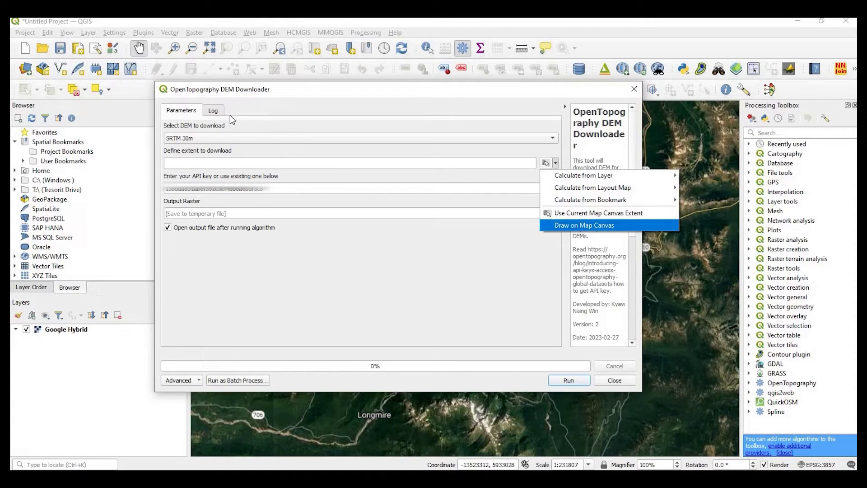
Use the current map canvas extent, paste in the API key, and keep the output raster temporary.
{"action": "left_click", "coordinate": [583, 217]}
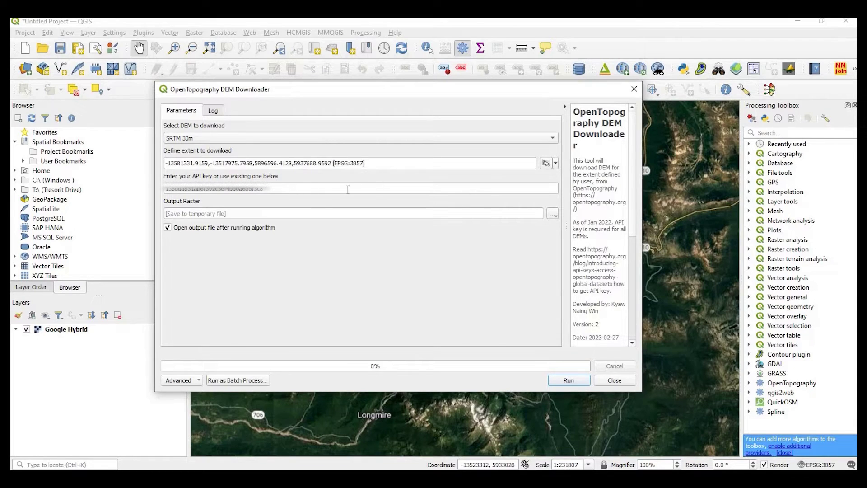
{"action": "left_click", "coordinate": [317, 193]}
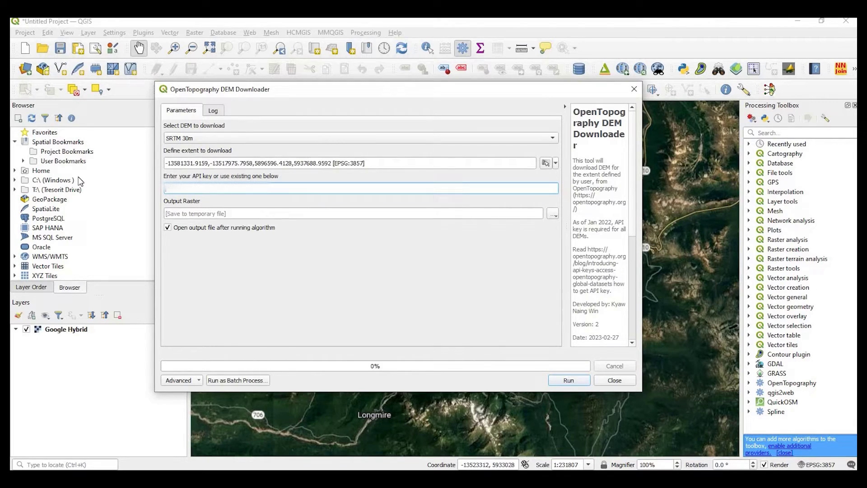
{"action": "key", "text": "ctrl+v"}
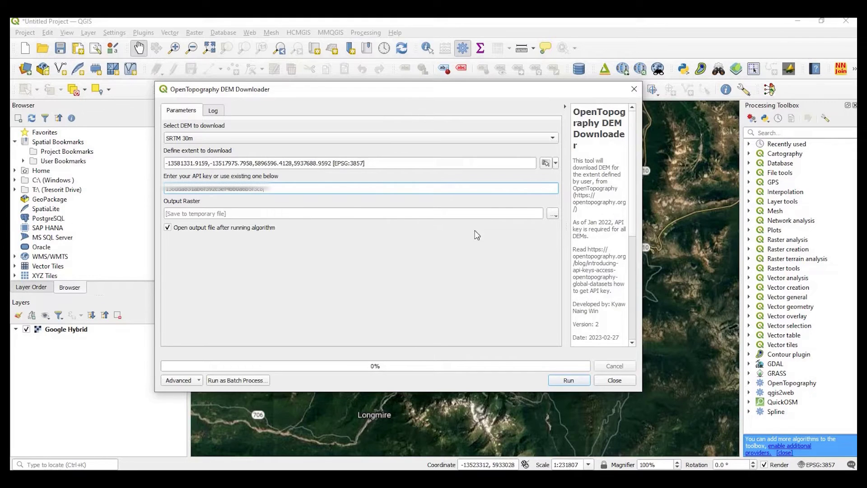
{"action": "left_click", "coordinate": [554, 214]}
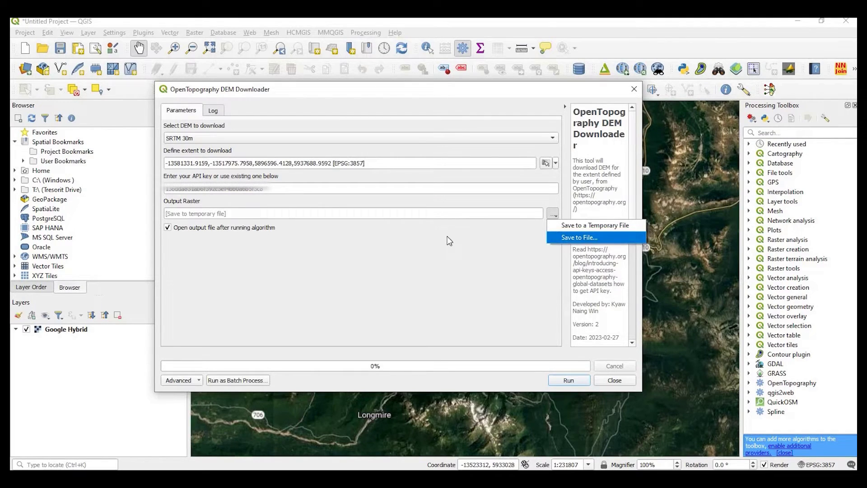
{"action": "left_click", "coordinate": [357, 243]}
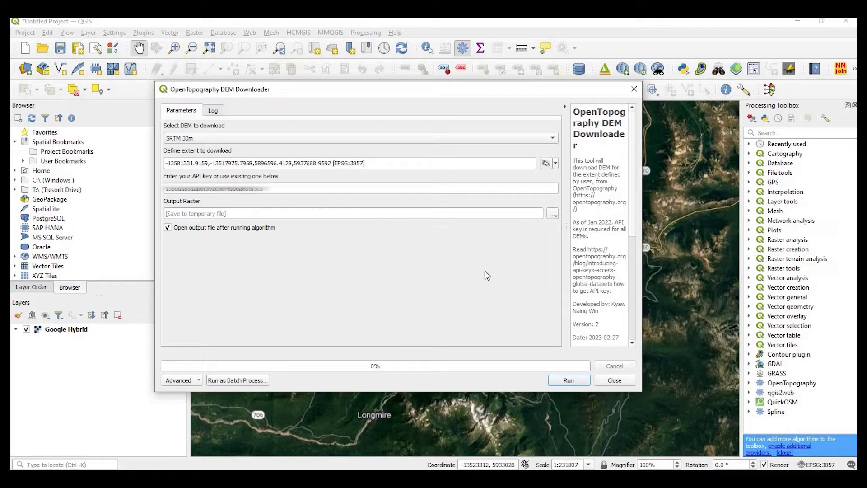
Run the SRTM 30m download, close the dialog, and select the new SRTMGL1[Memory] layer.
{"action": "left_click", "coordinate": [569, 381]}
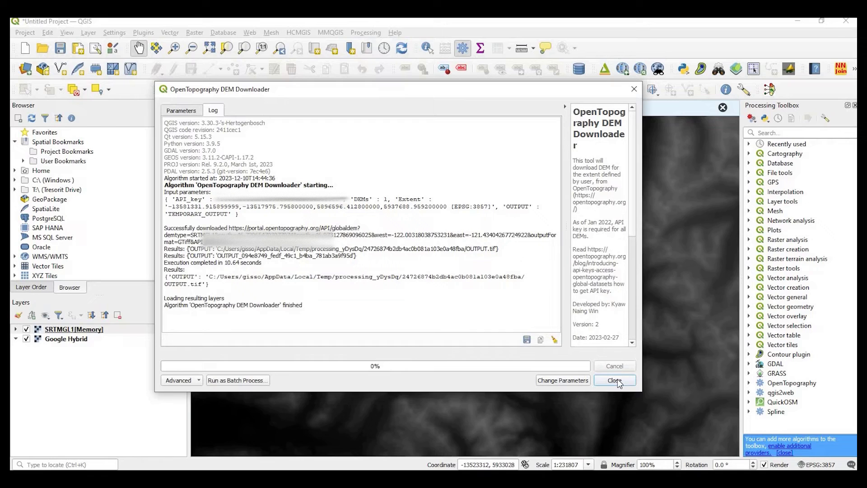
{"action": "left_click", "coordinate": [618, 381]}
{"action": "scroll", "coordinate": [464, 289], "scroll_direction": "down", "scroll_amount": 1}
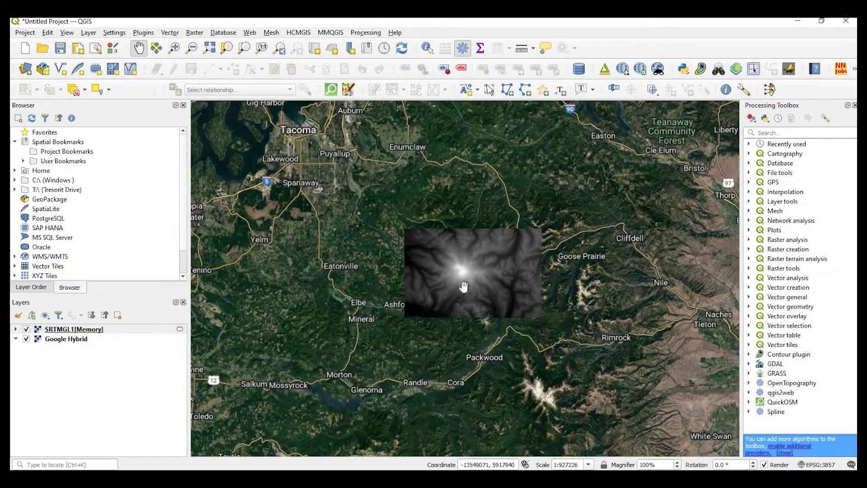
{"action": "scroll", "coordinate": [420, 269], "scroll_direction": "up", "scroll_amount": 1}
{"action": "left_click_drag", "start_coordinate": [421, 295], "coordinate": [421, 291]}
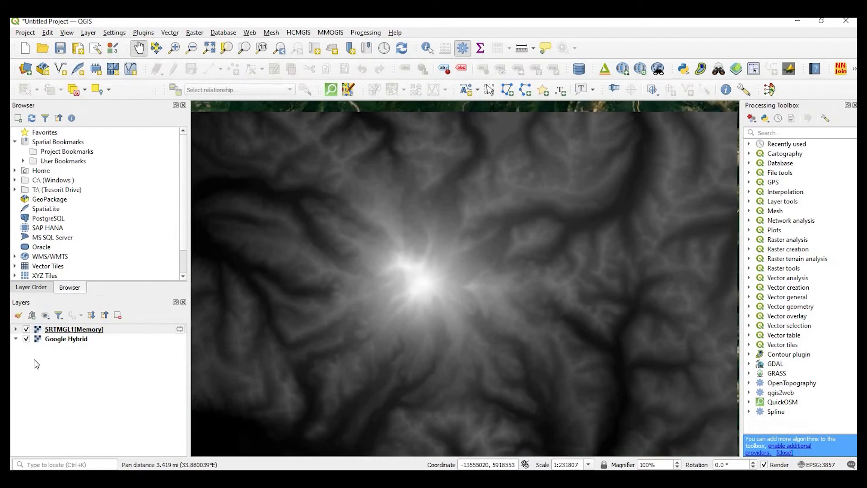
{"action": "left_click", "coordinate": [81, 333]}
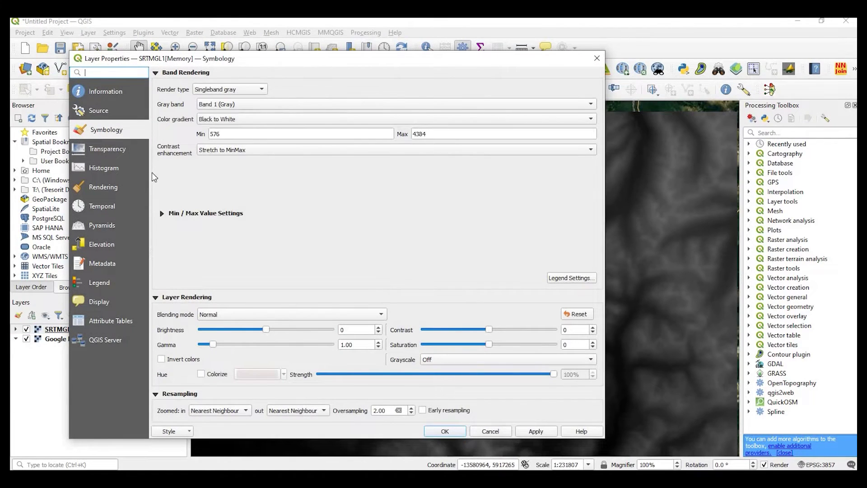
Set the SRTMGL1[Memory] layer's render type to Hillshade and apply it.
{"action": "left_click", "coordinate": [104, 91]}
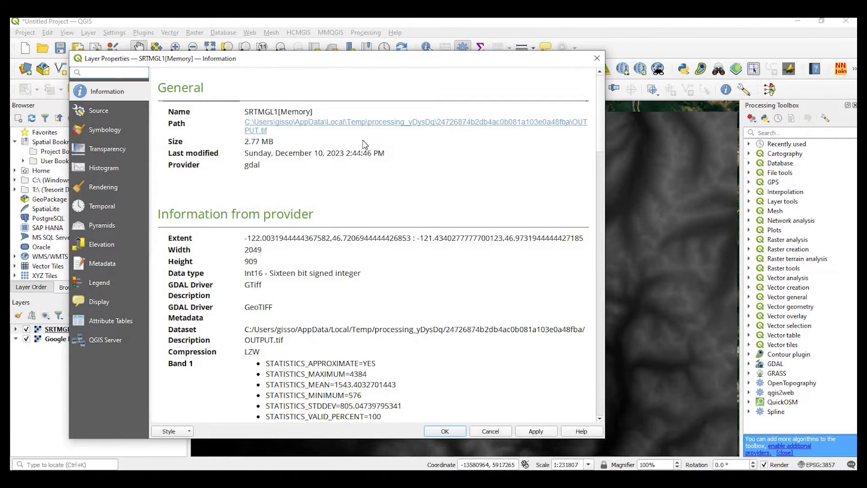
{"action": "left_click", "coordinate": [107, 131]}
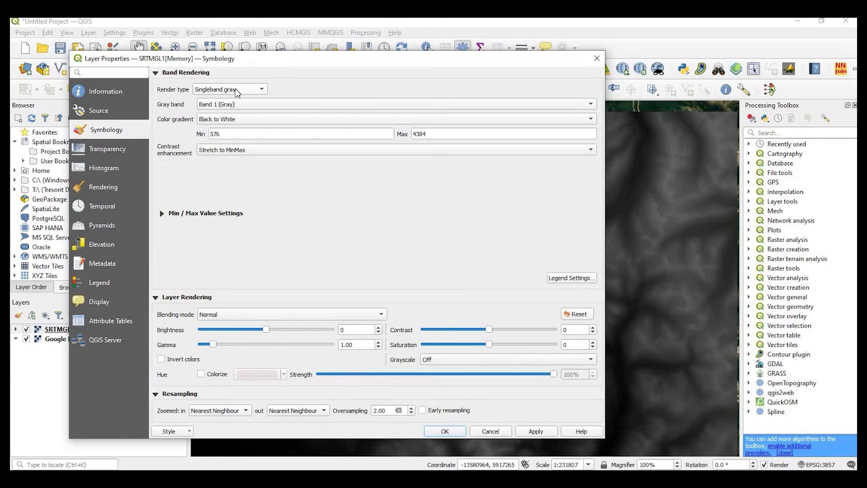
{"action": "left_click", "coordinate": [237, 90]}
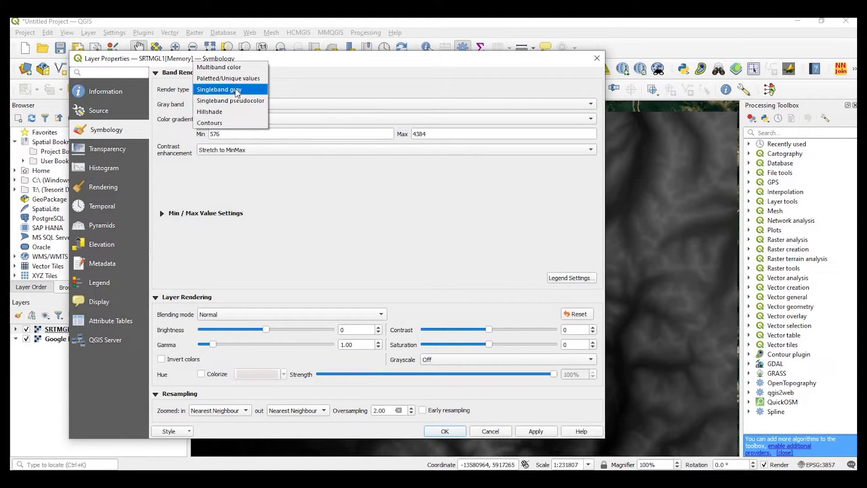
{"action": "left_click", "coordinate": [215, 113]}
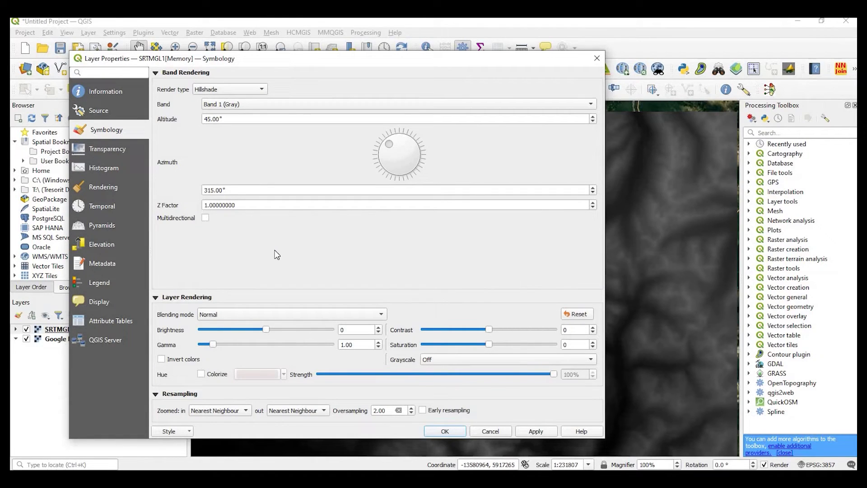
{"action": "left_click", "coordinate": [537, 432]}
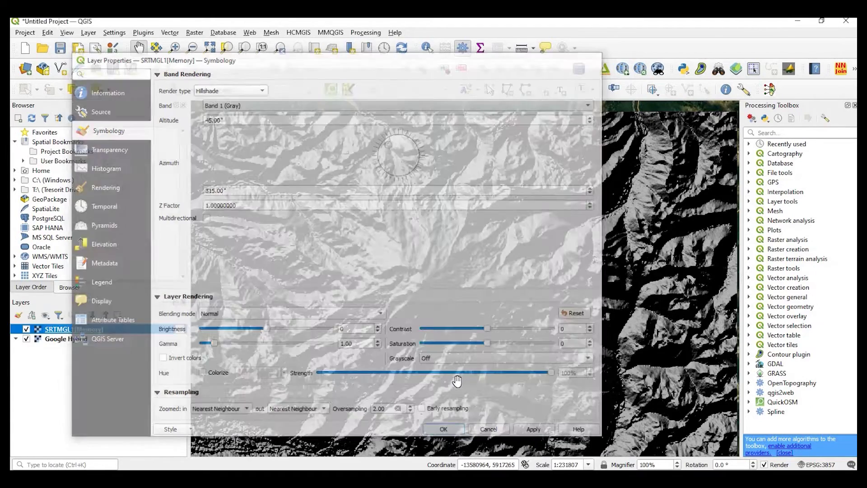
{"action": "left_click_drag", "start_coordinate": [445, 319], "coordinate": [410, 286]}
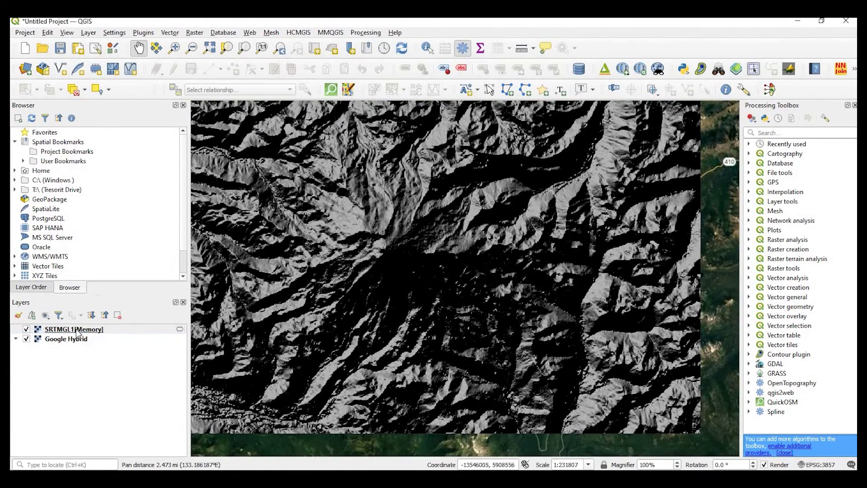
Duplicate the DEM layer and select the original SRTMGL1[Memory] layer.
{"action": "right_click", "coordinate": [77, 333]}
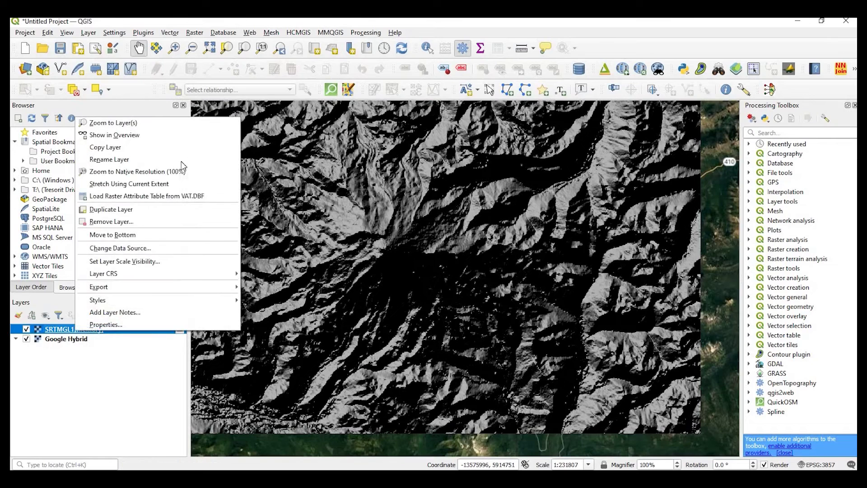
{"action": "left_click", "coordinate": [150, 210]}
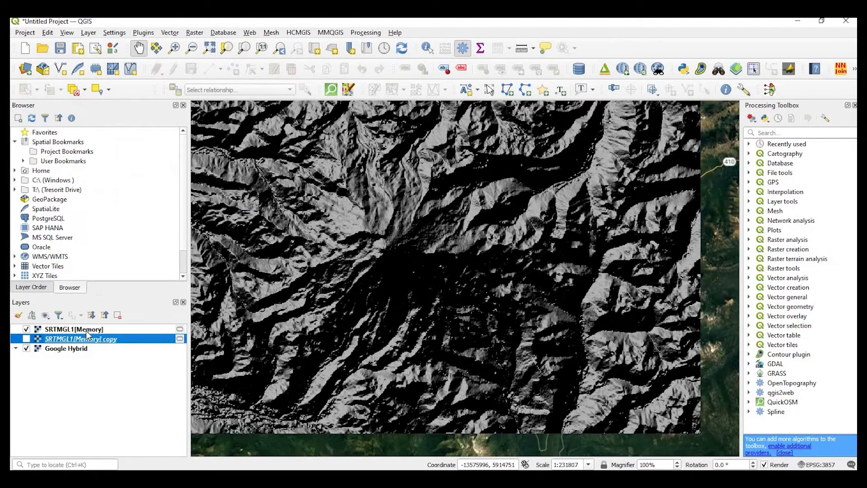
{"action": "left_click", "coordinate": [88, 331]}
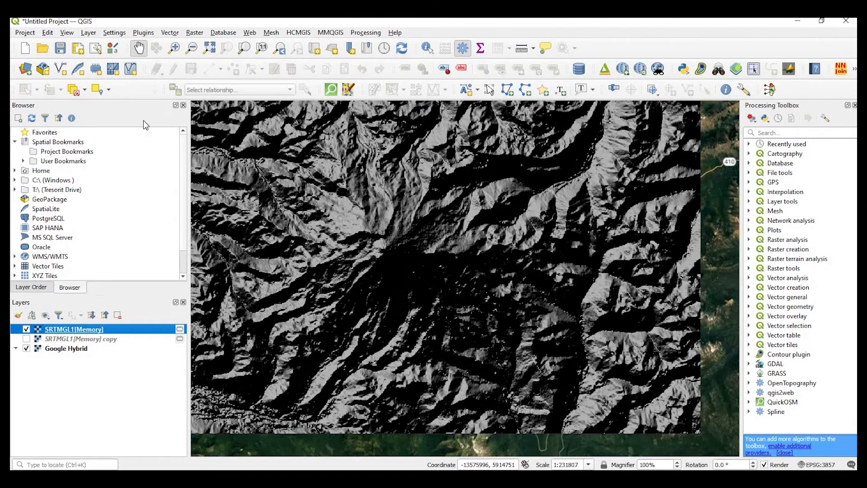
Switch the original SRTM layer to Singleband pseudocolor and start a new Catalog: cpt-city colour ramp.
{"action": "double_click", "coordinate": [88, 331]}
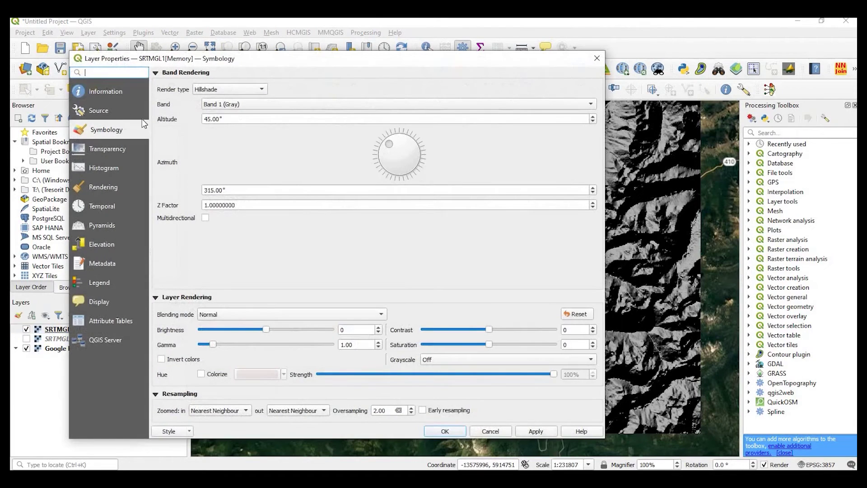
{"action": "left_click", "coordinate": [230, 88]}
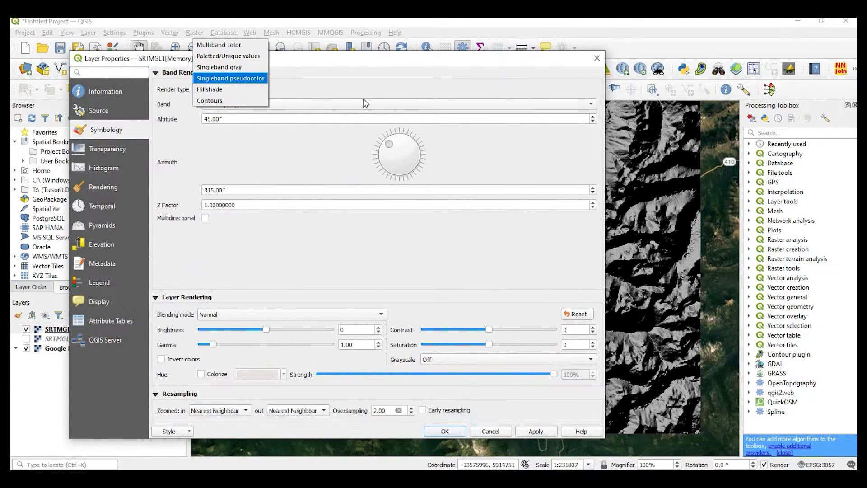
{"action": "left_click", "coordinate": [234, 78]}
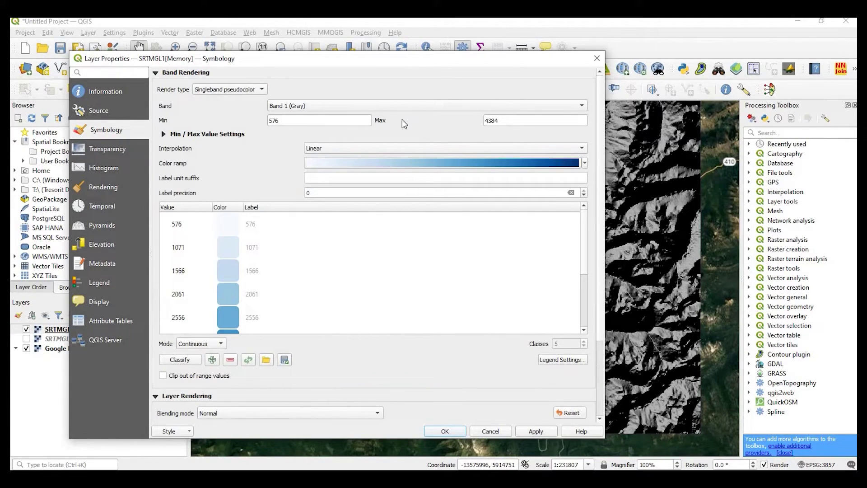
{"action": "left_click", "coordinate": [586, 166]}
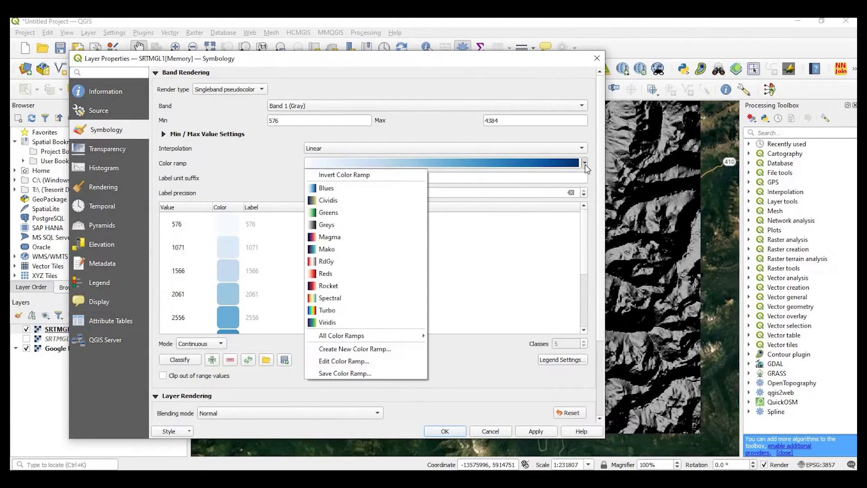
{"action": "left_click", "coordinate": [347, 351]}
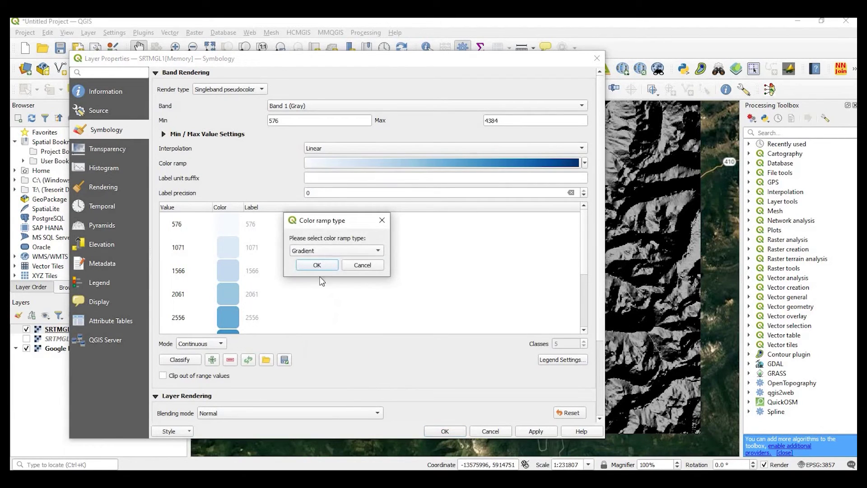
{"action": "left_click", "coordinate": [332, 250]}
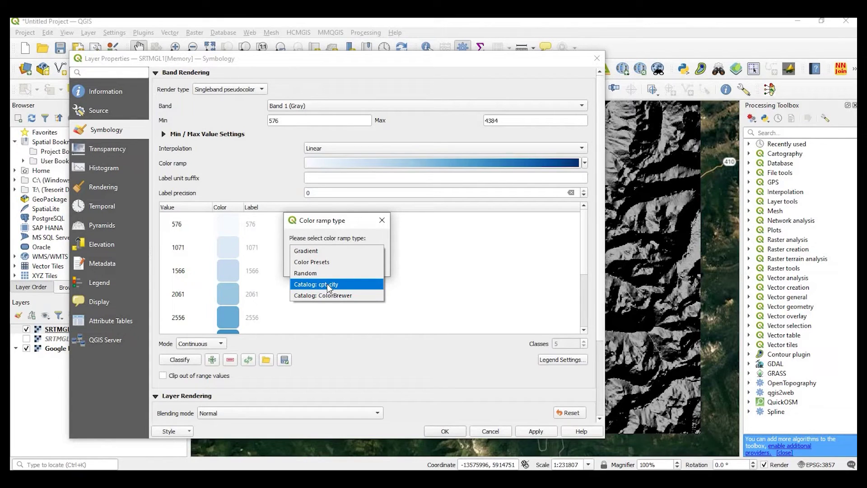
{"action": "left_click", "coordinate": [328, 283]}
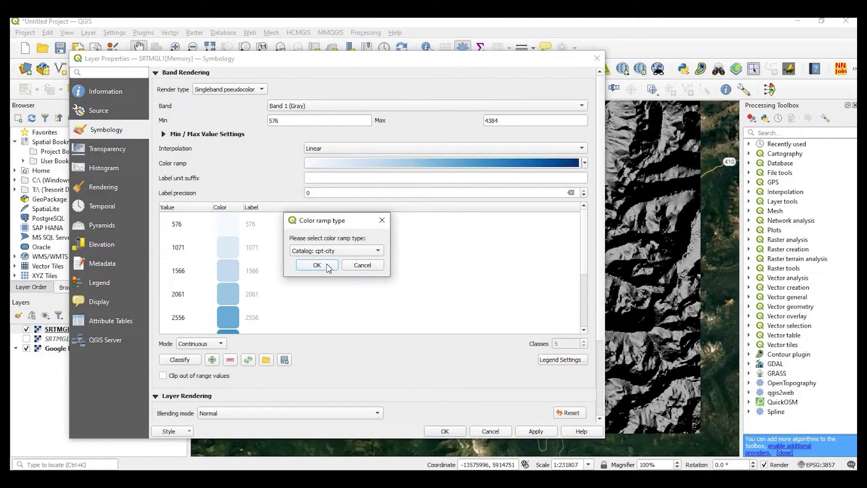
Pick the DEM_screen ramp from the cpt-city Topography palettes and confirm it.
{"action": "left_click", "coordinate": [326, 264]}
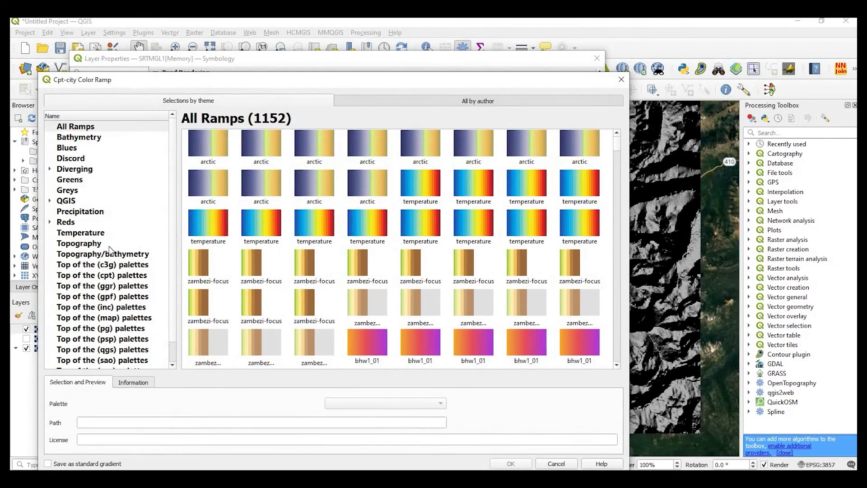
{"action": "scroll", "coordinate": [104, 155], "scroll_direction": "down", "scroll_amount": 1}
{"action": "scroll", "coordinate": [104, 154], "scroll_direction": "up", "scroll_amount": 1}
{"action": "left_click", "coordinate": [89, 245]}
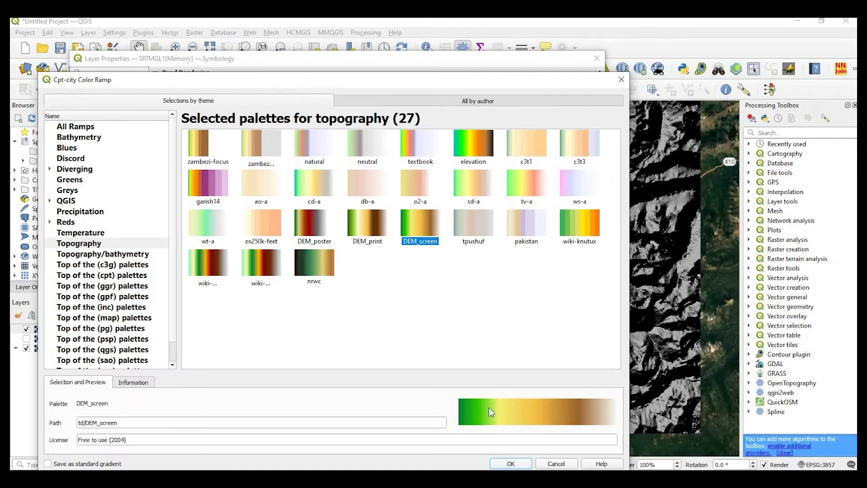
{"action": "left_click", "coordinate": [514, 465]}
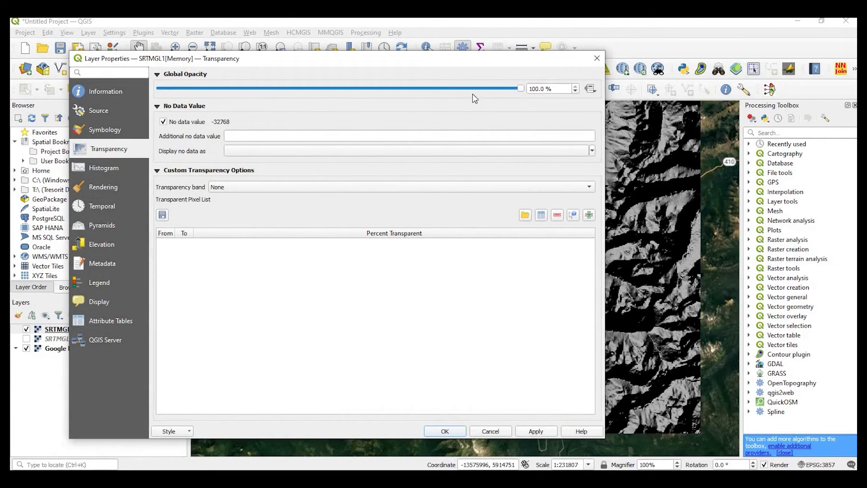
Lower the DEM_screen elevation layer's opacity to 83.2% and apply it.
{"action": "left_click", "coordinate": [463, 93]}
{"action": "left_click", "coordinate": [535, 432]}
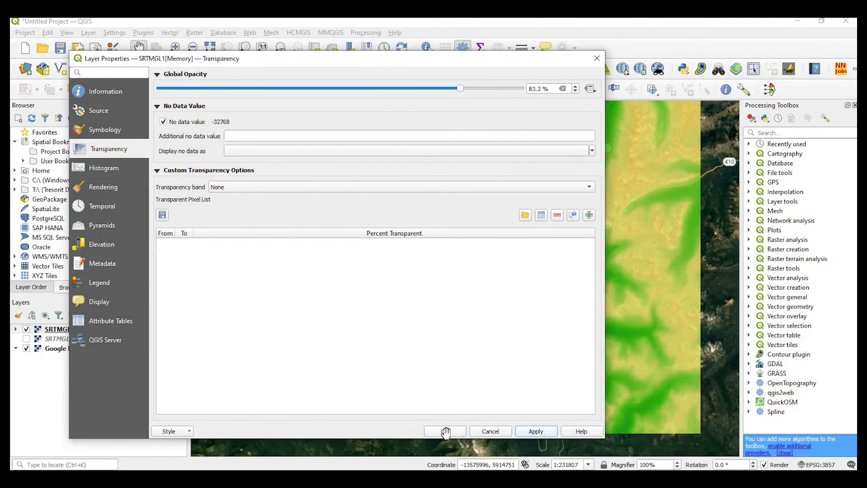
{"action": "left_click", "coordinate": [445, 431]}
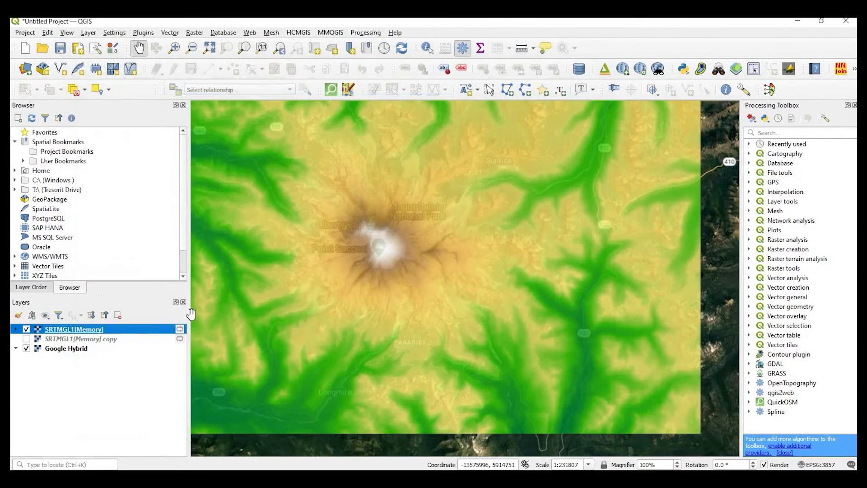
Hide the Google Hybrid basemap and reduce the layer opacity further to 65.7%.
{"action": "left_click", "coordinate": [27, 351]}
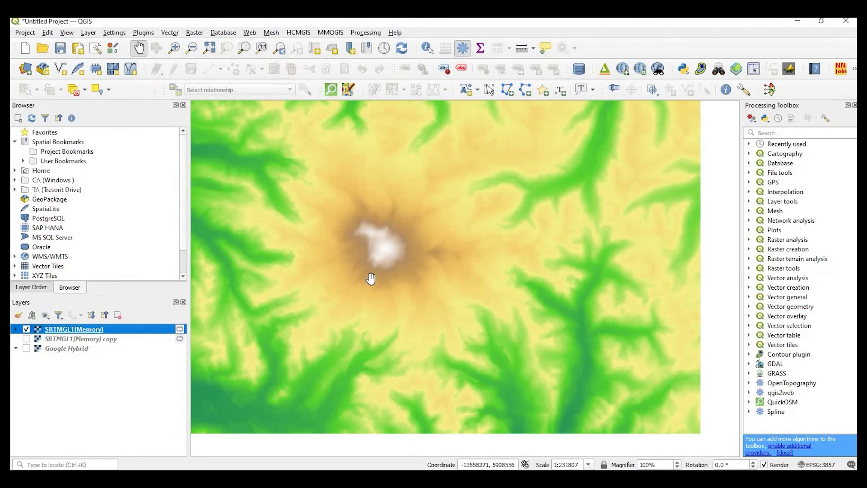
{"action": "scroll", "coordinate": [370, 278], "scroll_direction": "down", "scroll_amount": 1}
{"action": "scroll", "coordinate": [311, 302], "scroll_direction": "up", "scroll_amount": 1}
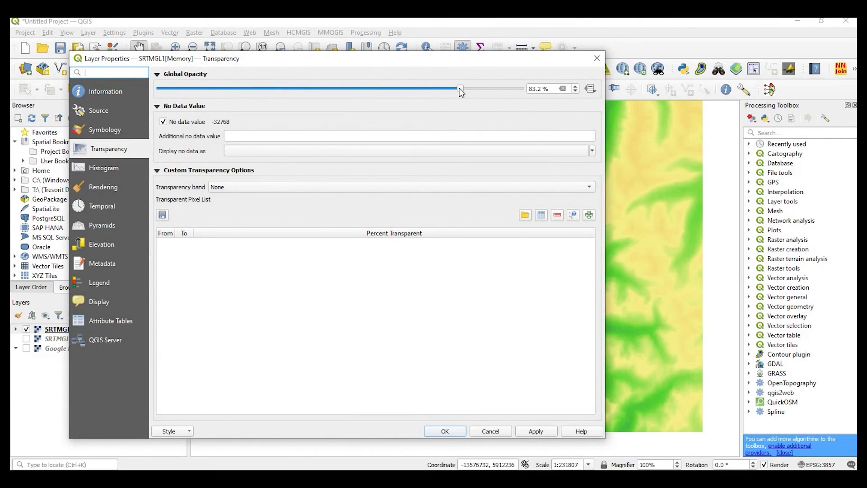
{"action": "left_click_drag", "start_coordinate": [461, 93], "coordinate": [399, 97]}
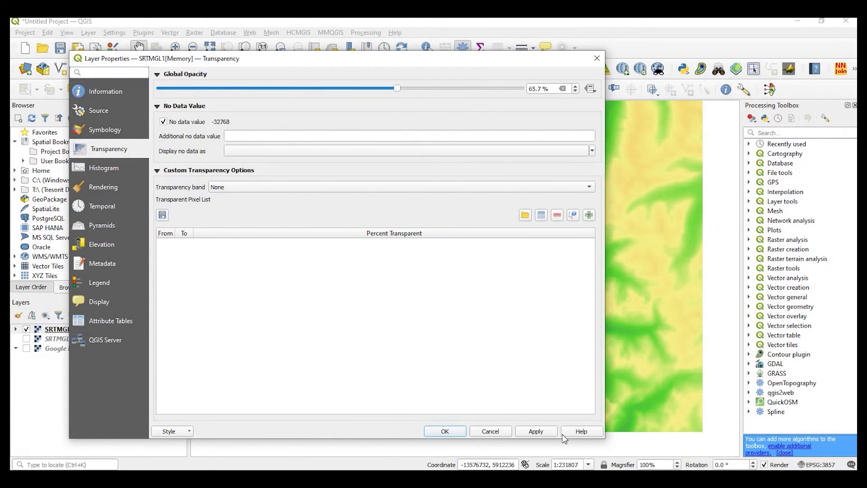
Confirm the 65.7% opacity, keep Google Hybrid off, and show the SRTMGL1[Memory] copy hillshade underneath.
{"action": "left_click", "coordinate": [448, 432]}
{"action": "left_click", "coordinate": [27, 348]}
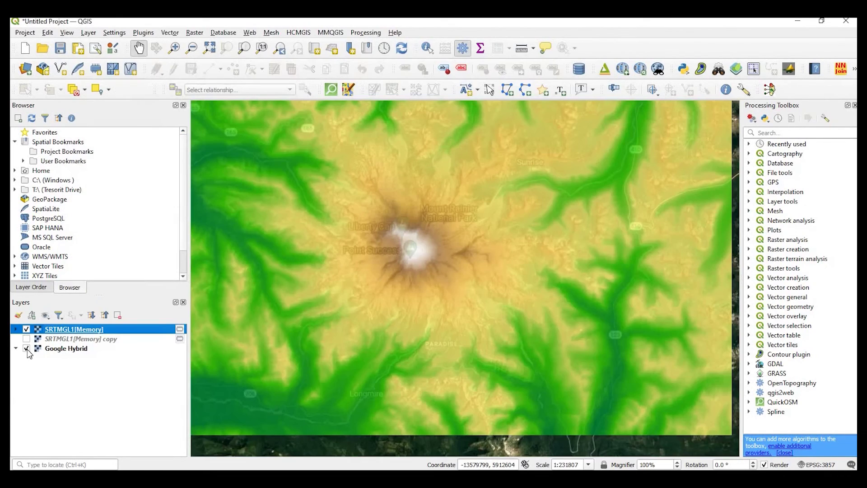
{"action": "left_click", "coordinate": [27, 349]}
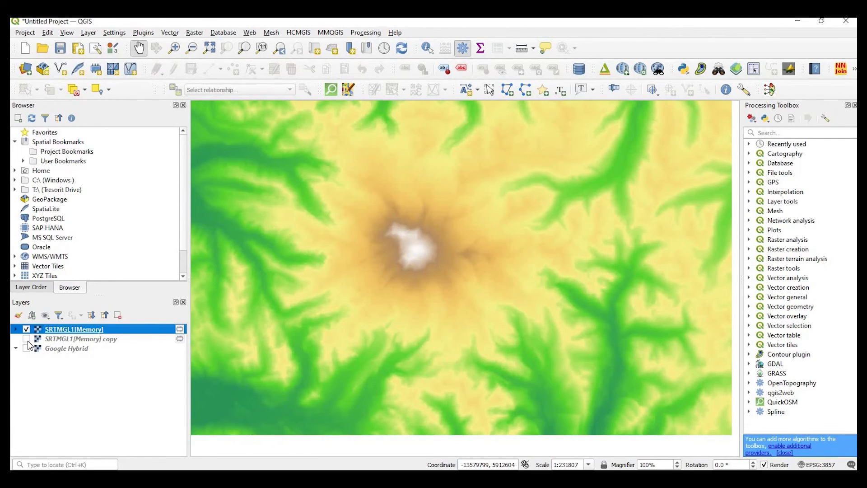
{"action": "left_click", "coordinate": [27, 339]}
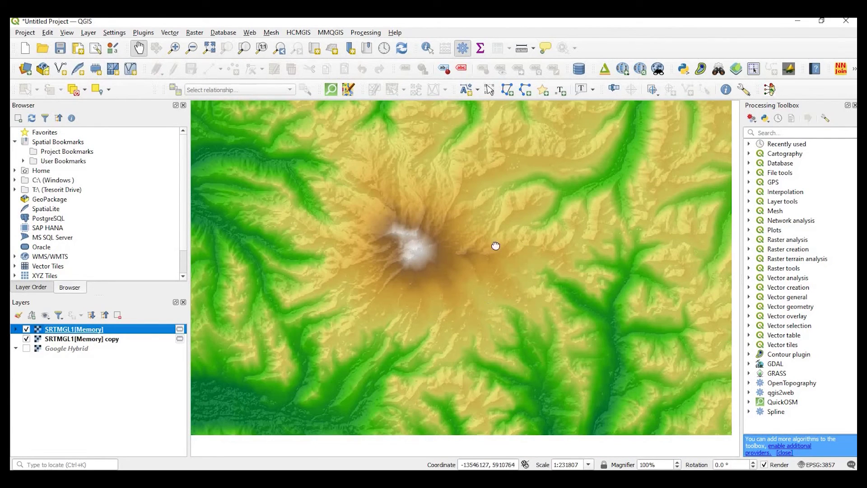
{"action": "scroll", "coordinate": [505, 242], "scroll_direction": "down", "scroll_amount": 1}
{"action": "left_click_drag", "start_coordinate": [509, 248], "coordinate": [503, 304]}
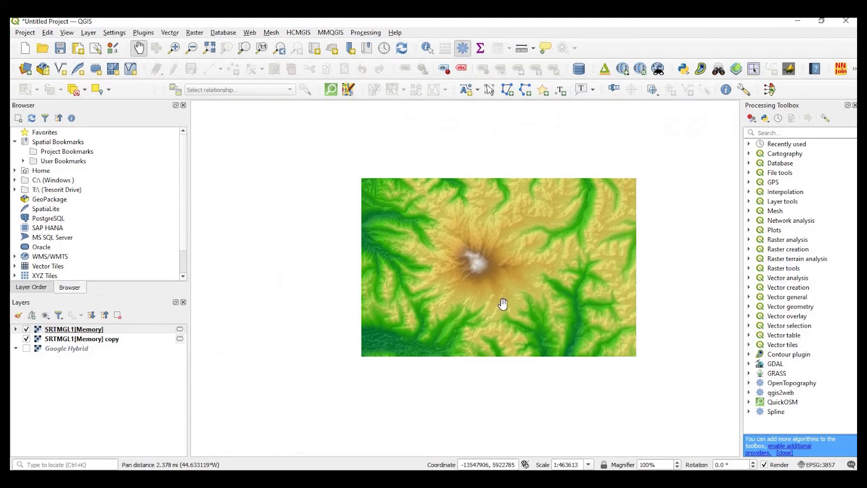
{"action": "scroll", "coordinate": [503, 303], "scroll_direction": "up", "scroll_amount": 1}
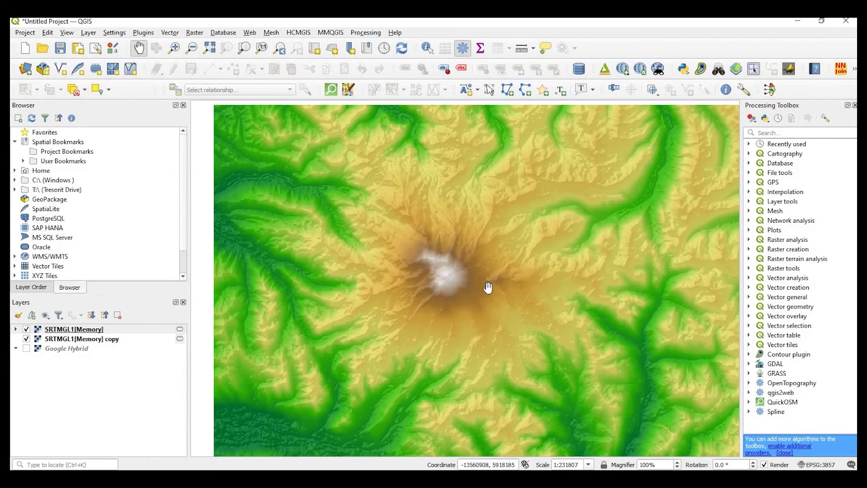
{"action": "left_click_drag", "start_coordinate": [465, 297], "coordinate": [445, 295]}
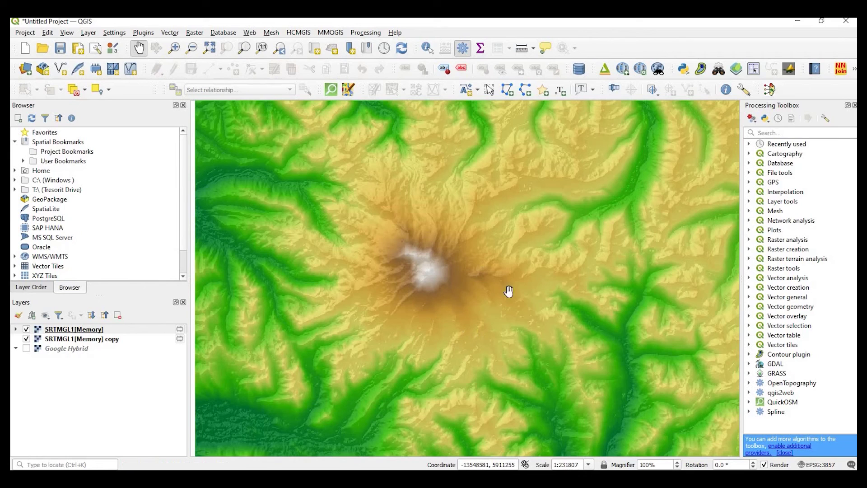
{"action": "mouse_move", "coordinate": [519, 205]}
{"action": "left_mouse_down"}
{"action": "mouse_move", "coordinate": [516, 274]}
{"action": "mouse_move", "coordinate": [512, 194]}
{"action": "left_mouse_up"}
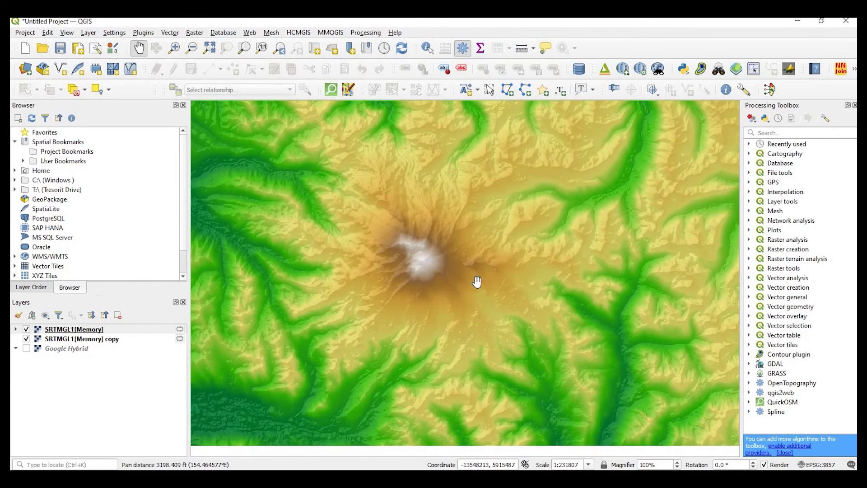